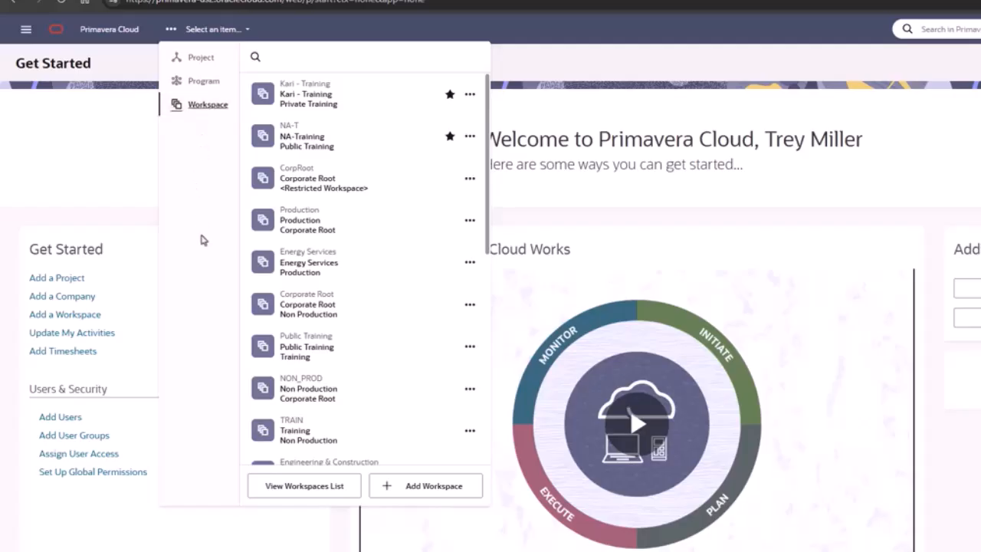
From the full workspaces list, start a new workspace with the name and ID "North America".
{"action": "left_click", "coordinate": [324, 500]}
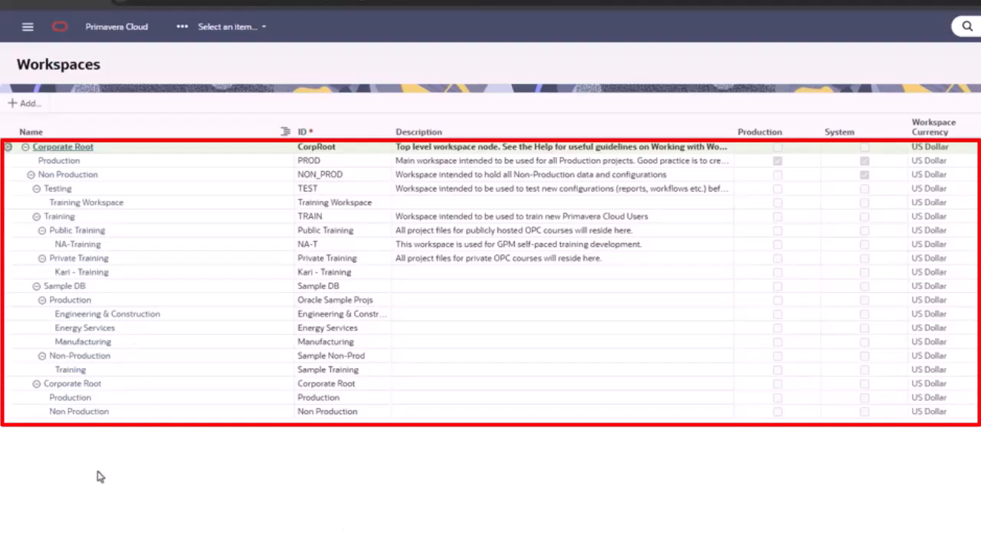
{"action": "left_click", "coordinate": [27, 112]}
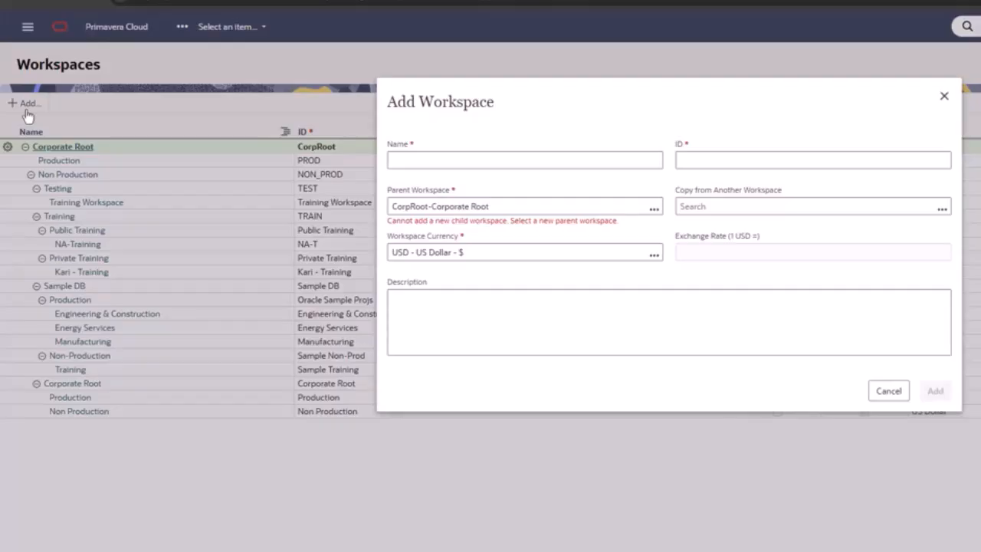
{"action": "left_click", "coordinate": [401, 163]}
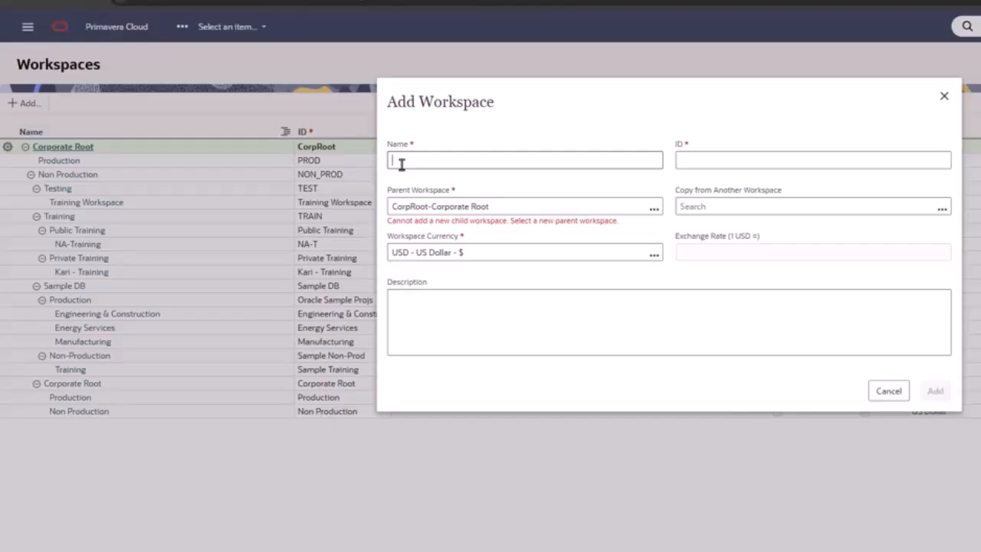
{"action": "type", "text": "Ne"}
{"action": "type", "text": "rth Ameri"}
{"action": "type", "text": "ca"}
{"action": "key", "text": "Tab"}
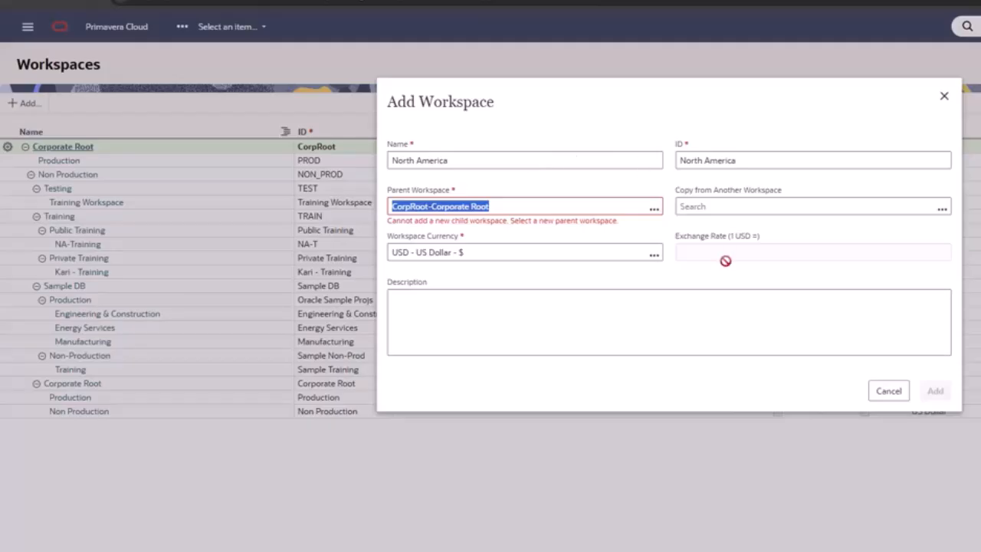
Set the new workspace's parent to Public Training, found under Corporate Root, Non Production, Training.
{"action": "left_click", "coordinate": [650, 211]}
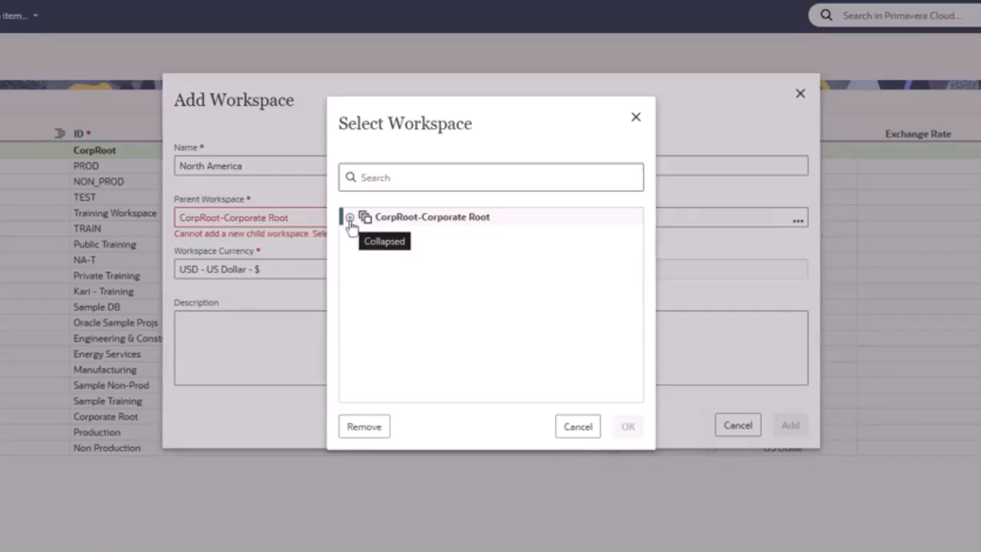
{"action": "left_click", "coordinate": [350, 218]}
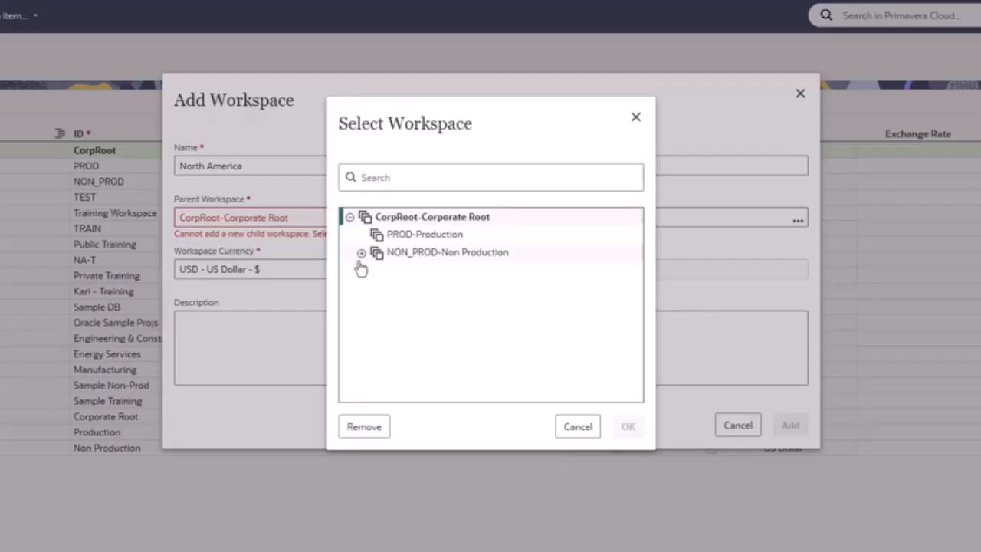
{"action": "left_click", "coordinate": [362, 254]}
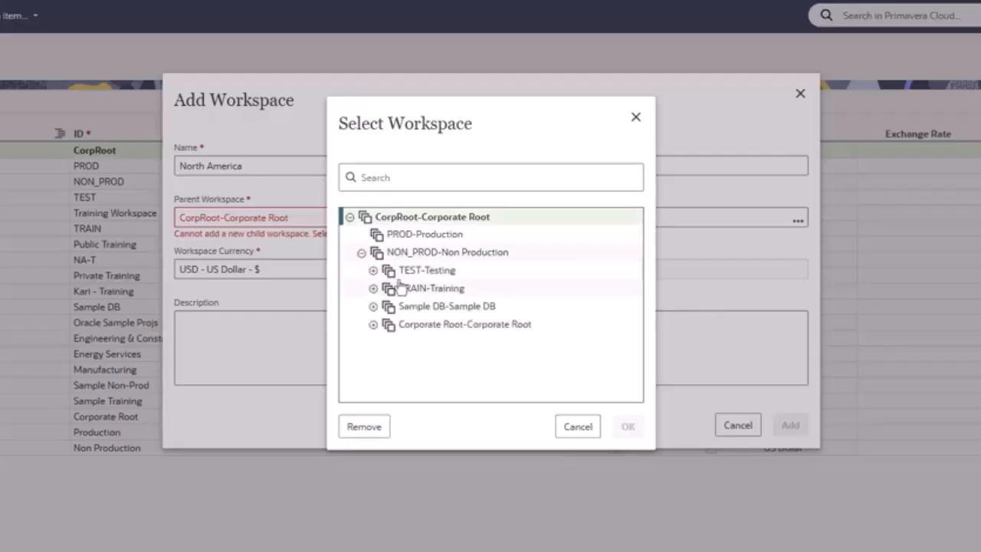
{"action": "left_click", "coordinate": [431, 290]}
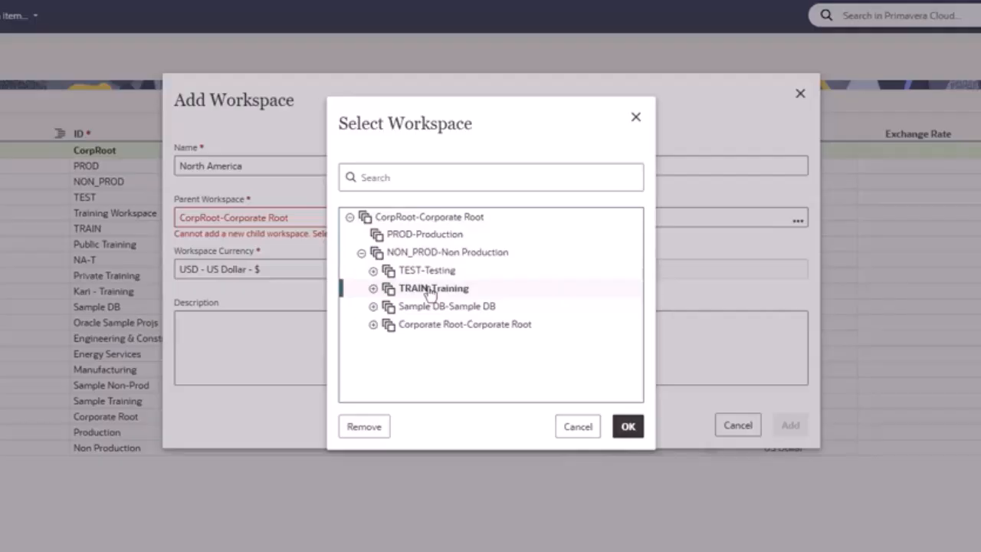
{"action": "left_click", "coordinate": [373, 289]}
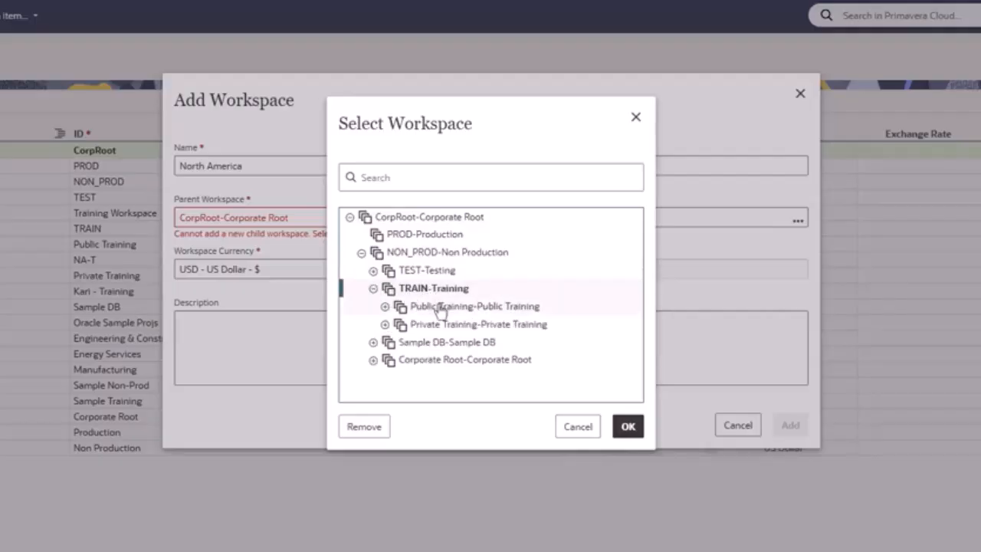
{"action": "left_click", "coordinate": [439, 307]}
{"action": "left_click", "coordinate": [624, 431]}
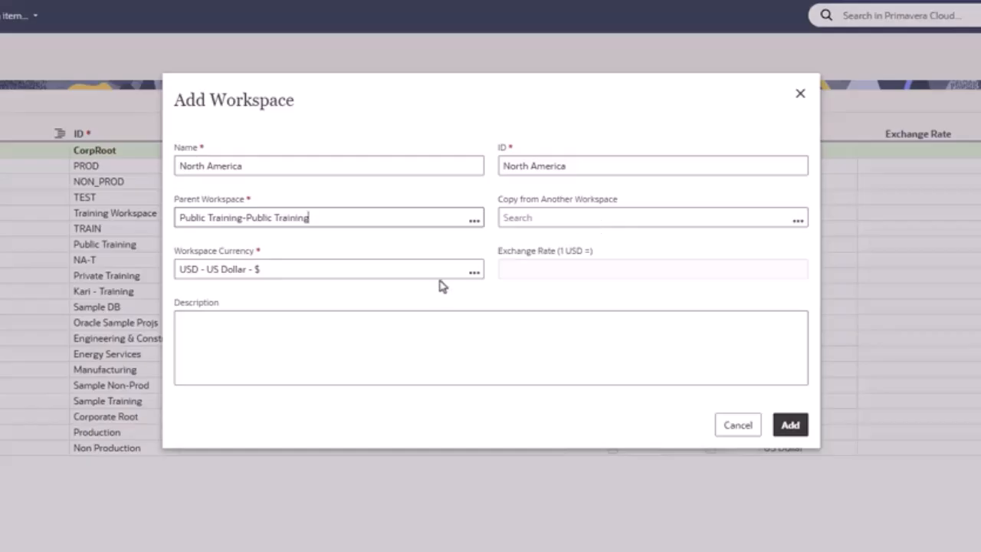
Enter the description "This workspace is used for OPC self paced training." and add the workspace.
{"action": "left_click", "coordinate": [500, 346]}
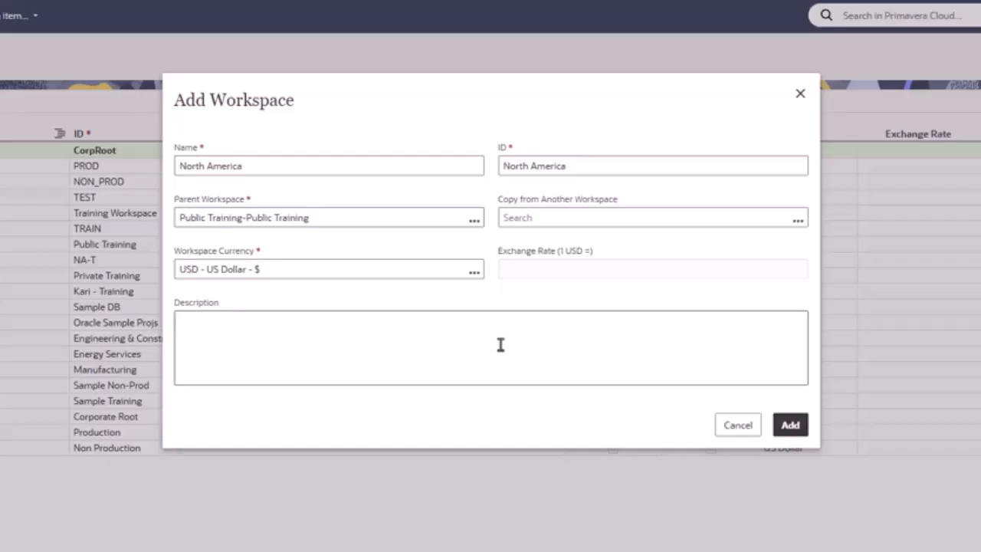
{"action": "type", "text": "This workspace is used for OPC self paced training."}
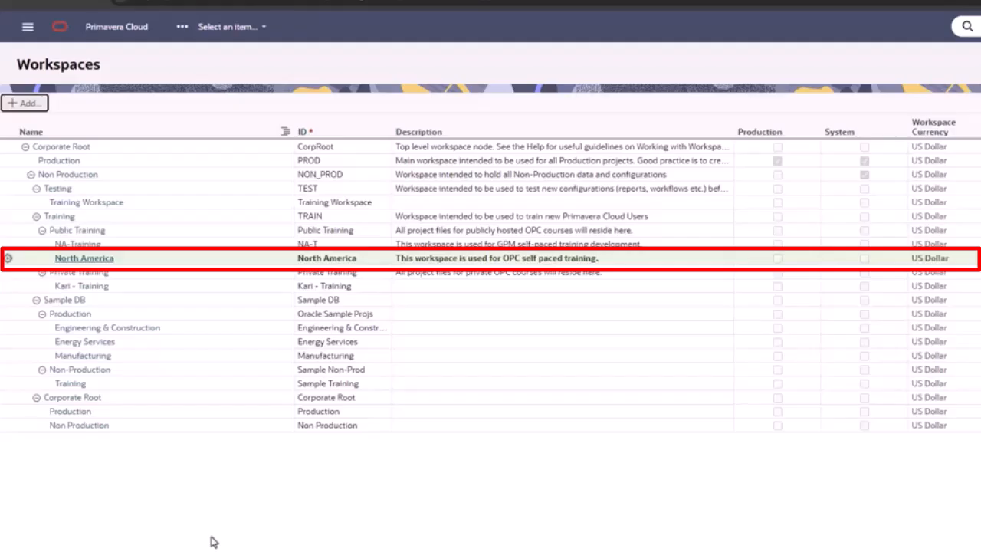
Open the North America workspace and show the details page of its summary and settings.
{"action": "left_click", "coordinate": [103, 259]}
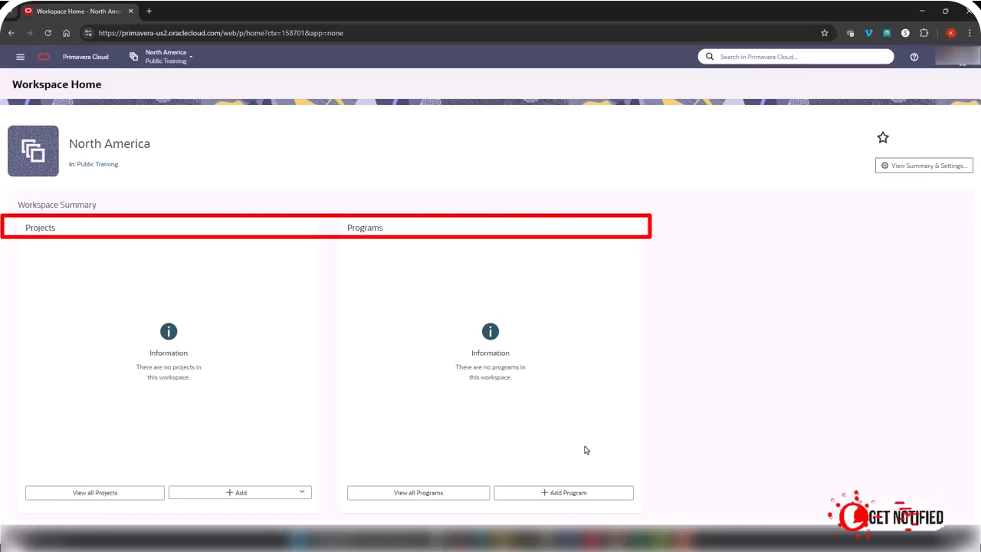
{"action": "left_click", "coordinate": [909, 173]}
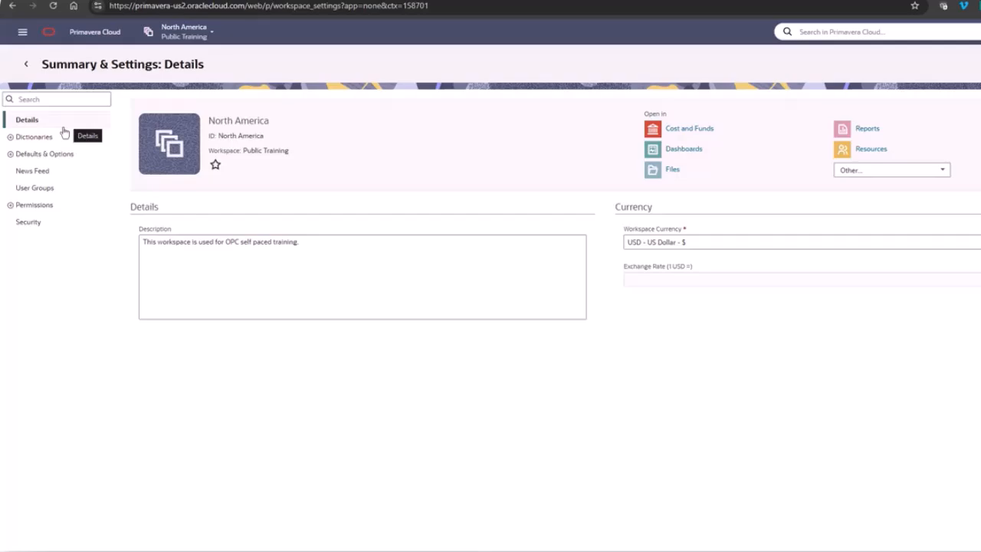
{"action": "left_click", "coordinate": [67, 129]}
Open the workspace's name and ID for editing on the details page.
{"action": "double_click", "coordinate": [259, 122]}
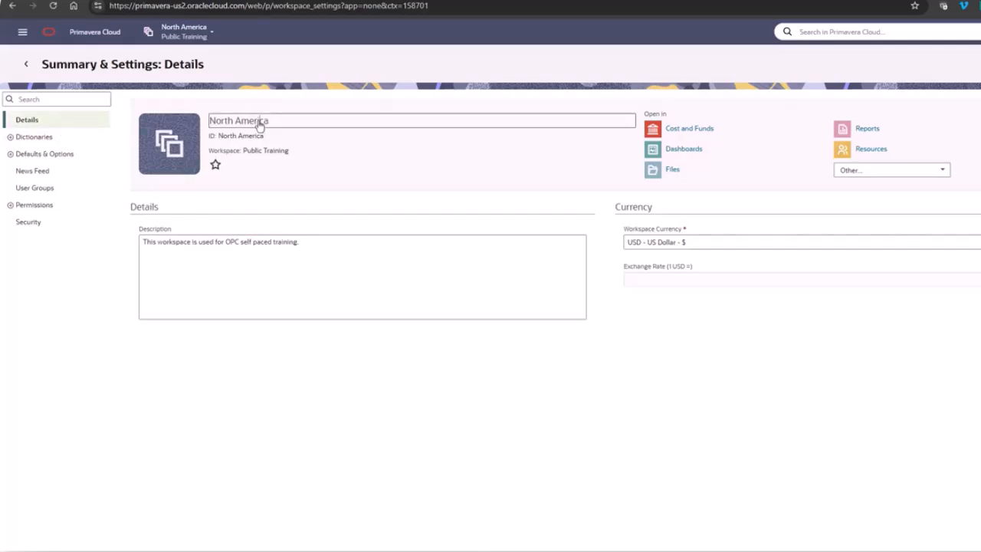
{"action": "left_click", "coordinate": [260, 121]}
{"action": "double_click", "coordinate": [257, 137]}
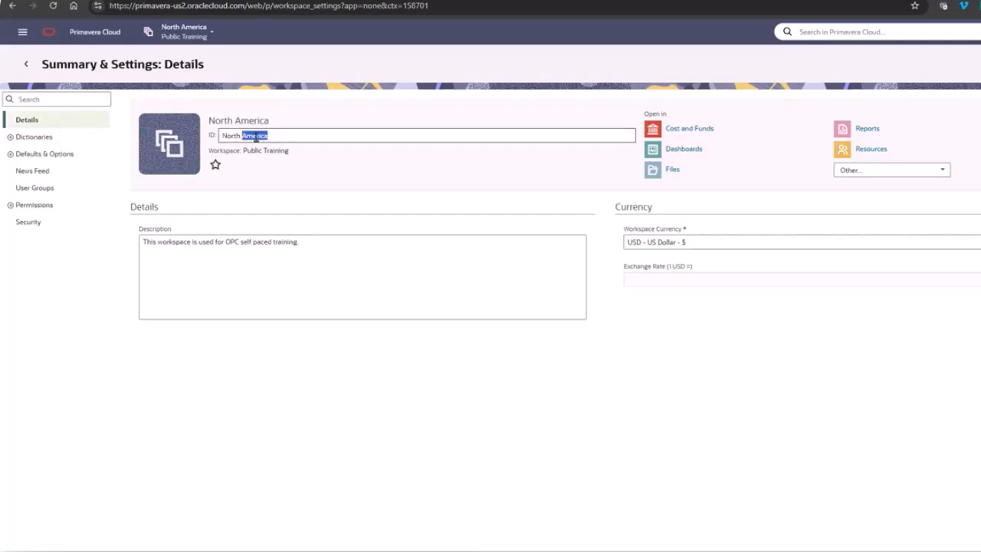
{"action": "left_click", "coordinate": [308, 135]}
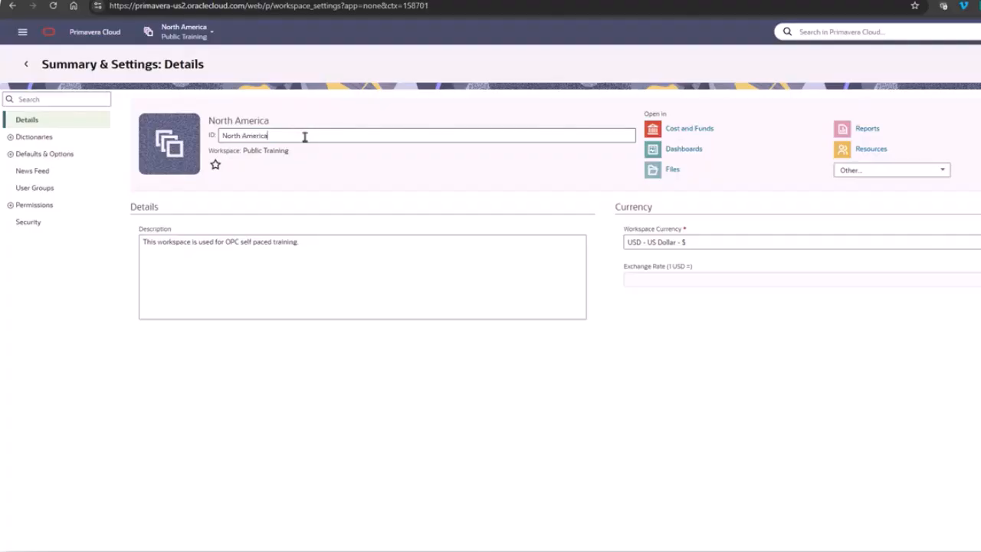
Make "5x8, with holidays" the default calendar in the workspace's calendar dictionary and save the change.
{"action": "left_click", "coordinate": [11, 138]}
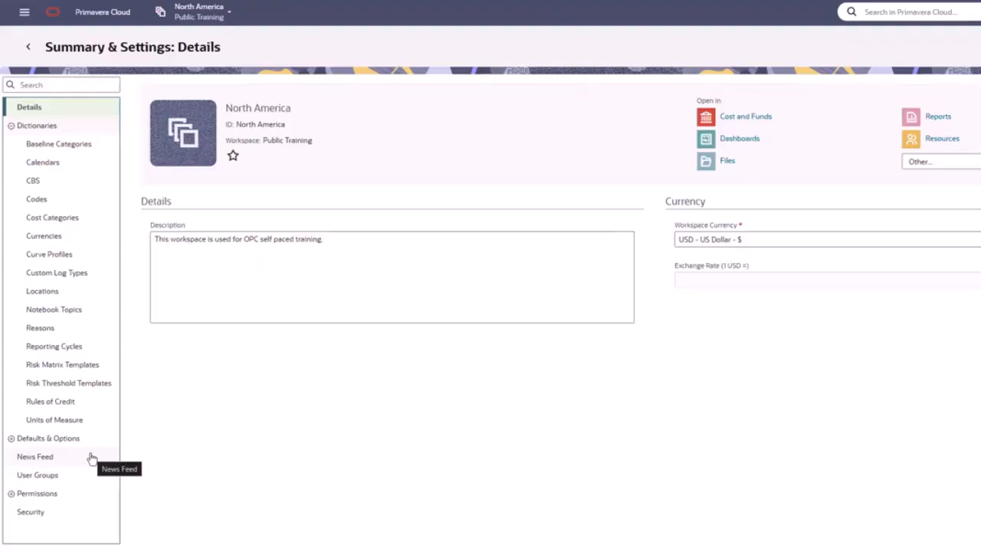
{"action": "left_click", "coordinate": [51, 168]}
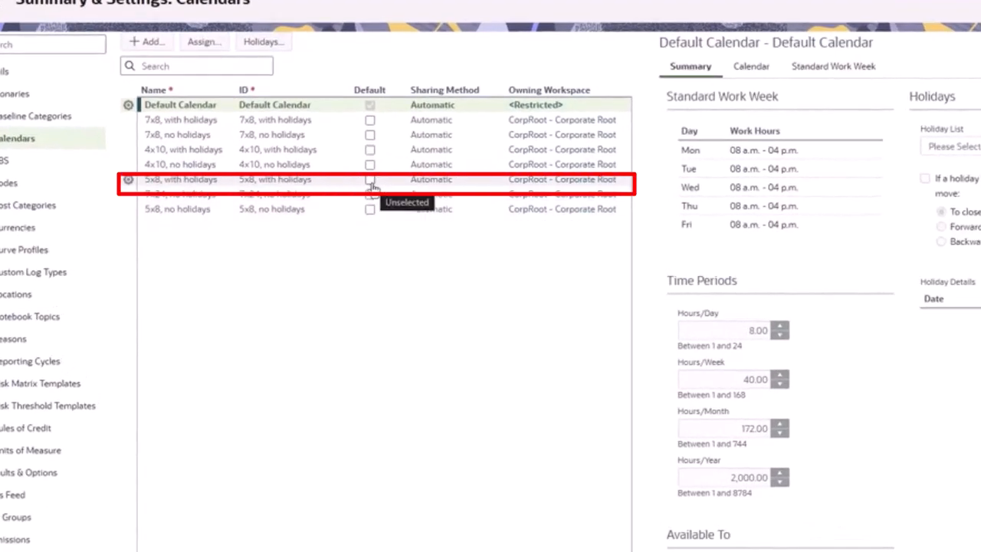
{"action": "left_click", "coordinate": [371, 182]}
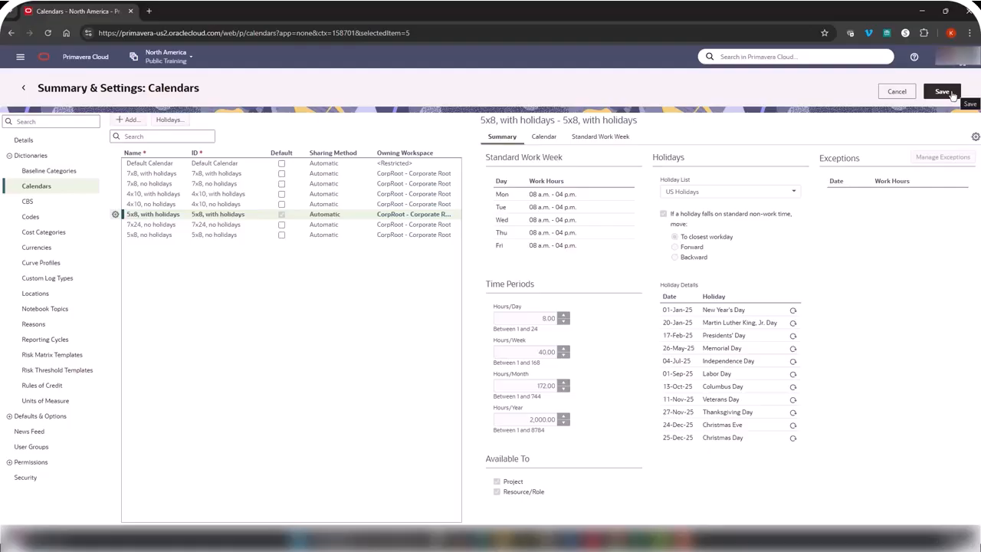
{"action": "left_click", "coordinate": [953, 93]}
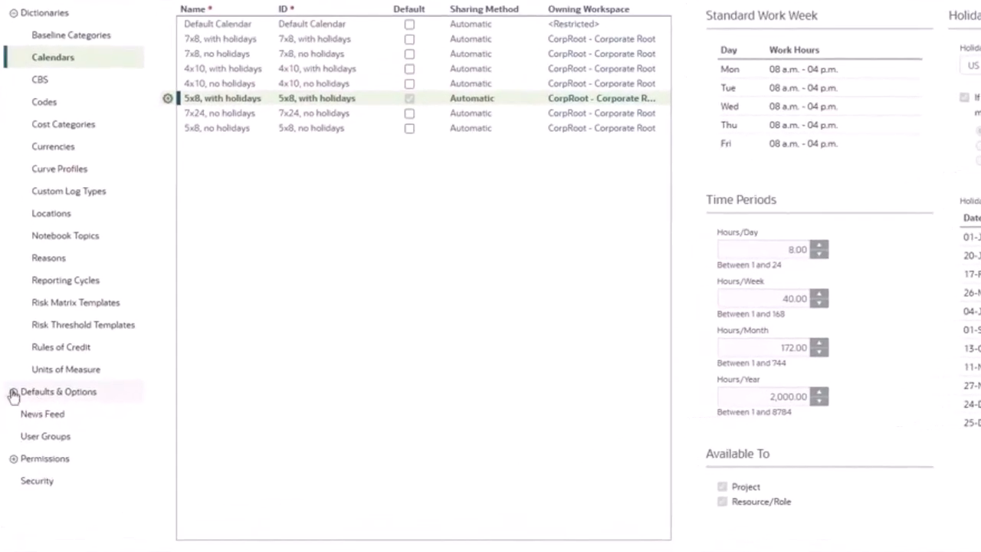
Examine the workspace's activity defaults for new activities, assignments, auto numbering and calculations.
{"action": "left_click", "coordinate": [13, 393]}
{"action": "scroll", "coordinate": [13, 402], "scroll_direction": "down", "scroll_amount": 3}
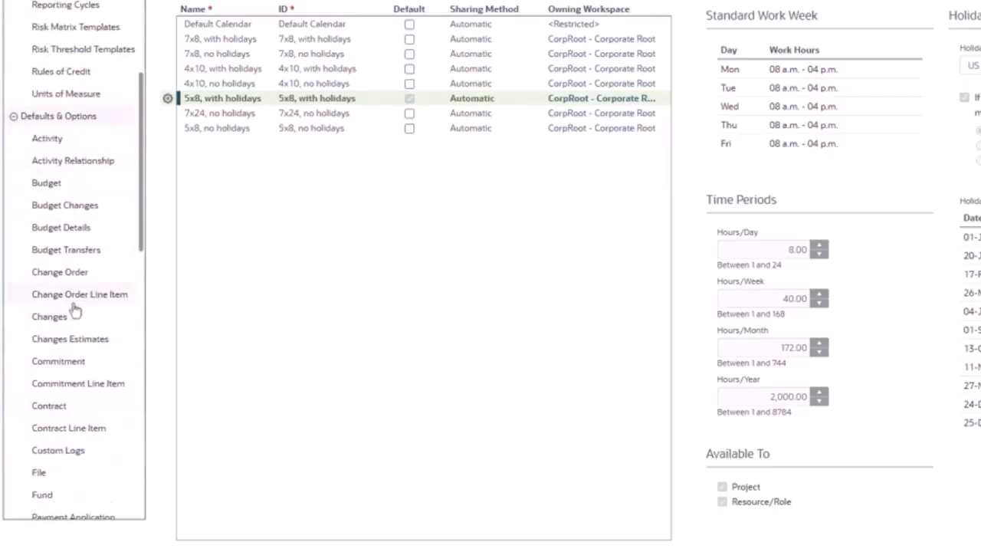
{"action": "scroll", "coordinate": [86, 452], "scroll_direction": "down", "scroll_amount": 1}
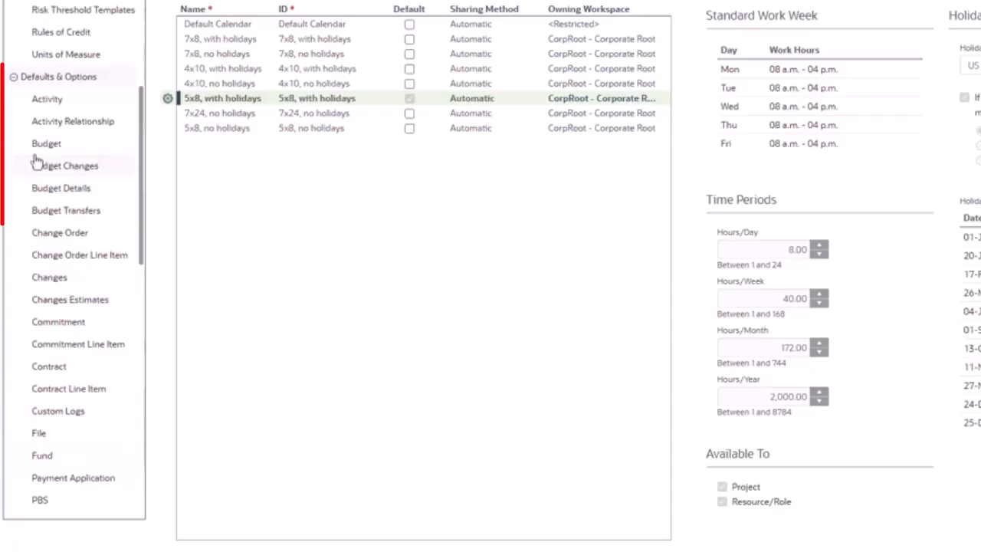
{"action": "left_click", "coordinate": [51, 105]}
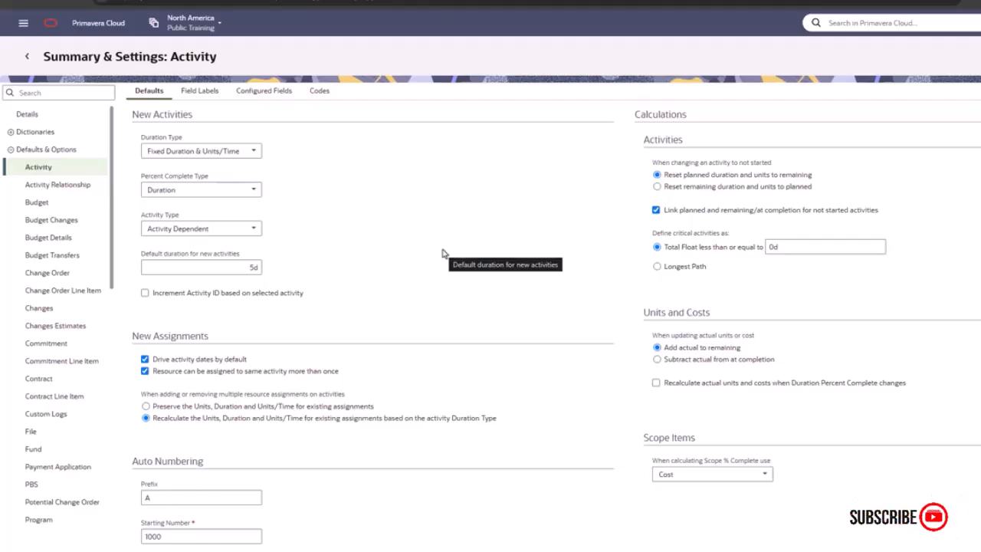
{"action": "left_click", "coordinate": [10, 149]}
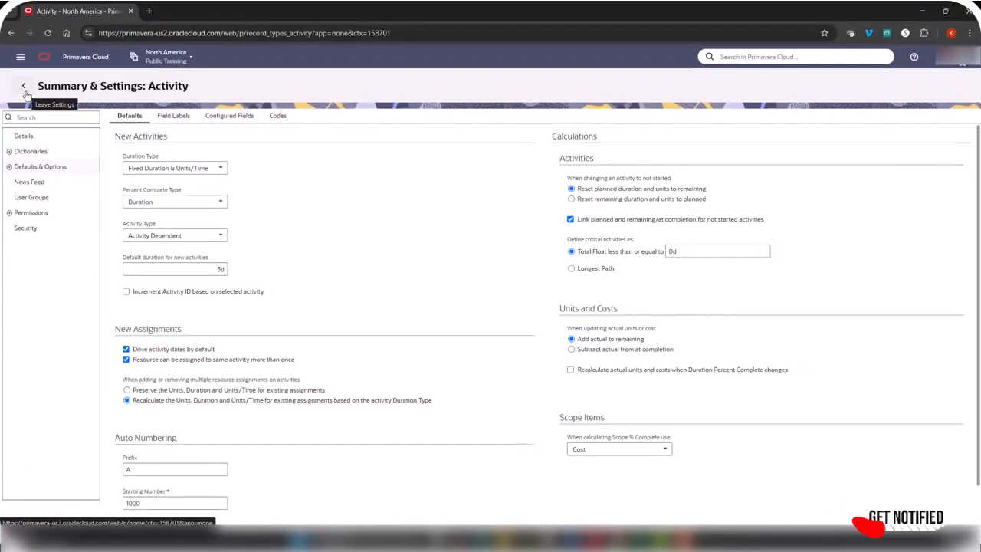
Mark North America as a favorite on its workspace home page and reopen it from the workspace switcher.
{"action": "left_click", "coordinate": [26, 92]}
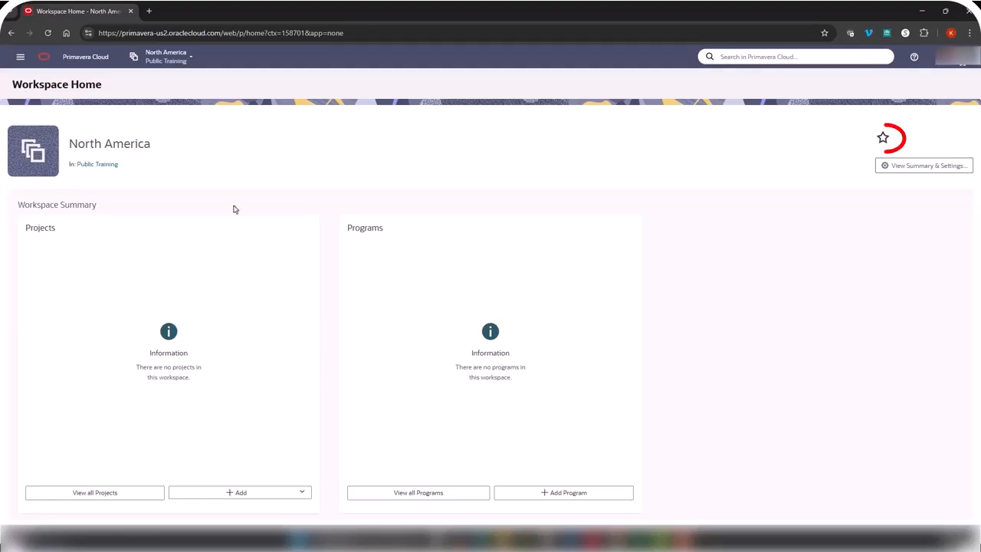
{"action": "left_click", "coordinate": [884, 138]}
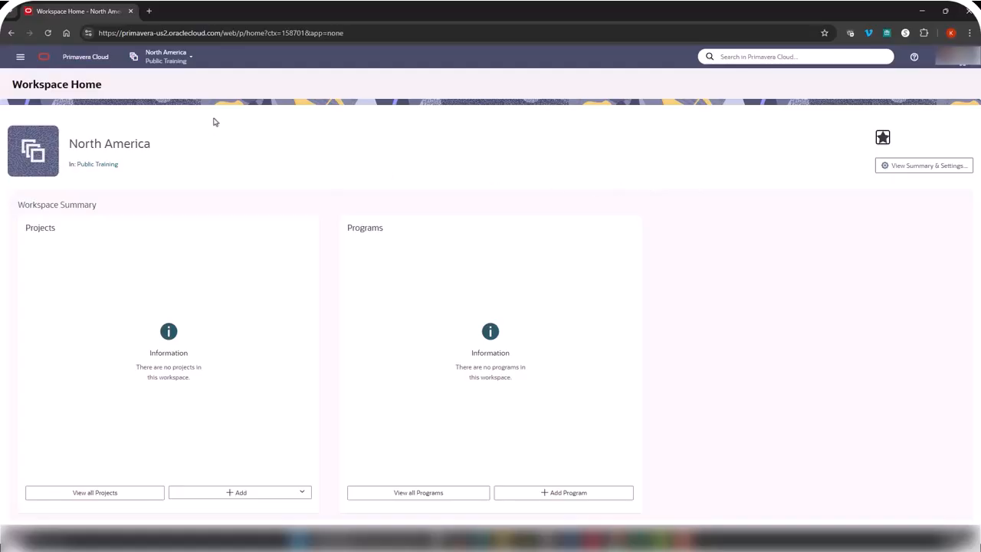
{"action": "left_click", "coordinate": [186, 62]}
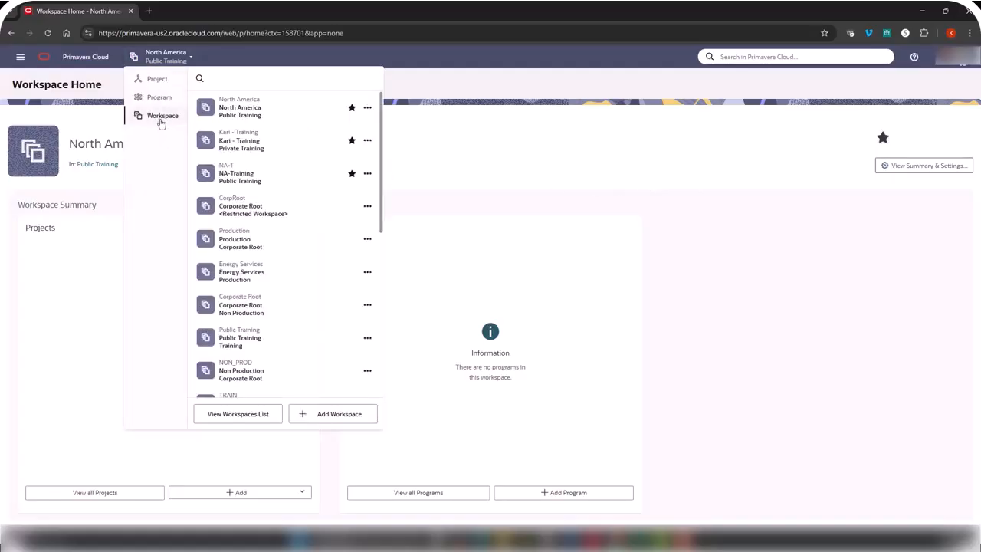
{"action": "left_click", "coordinate": [274, 120]}
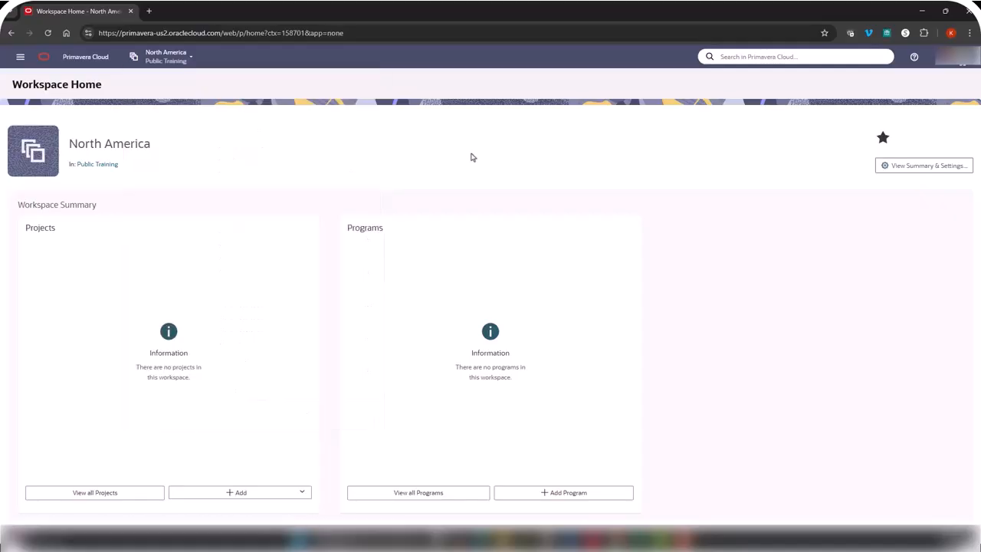